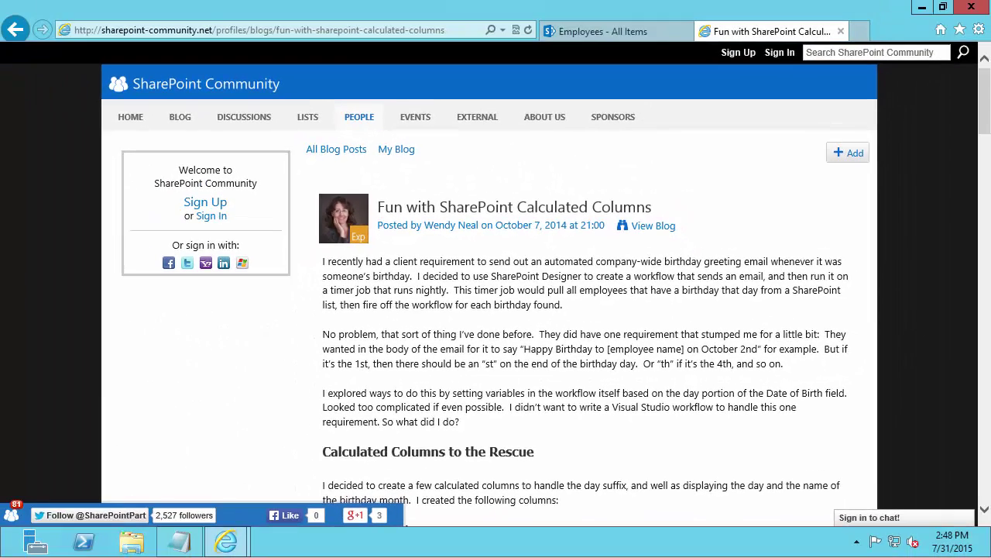
Step: Switch to the Employees list and examine its Name and Birthday columns
{"action": "key", "text": "ctrl+Tab"}
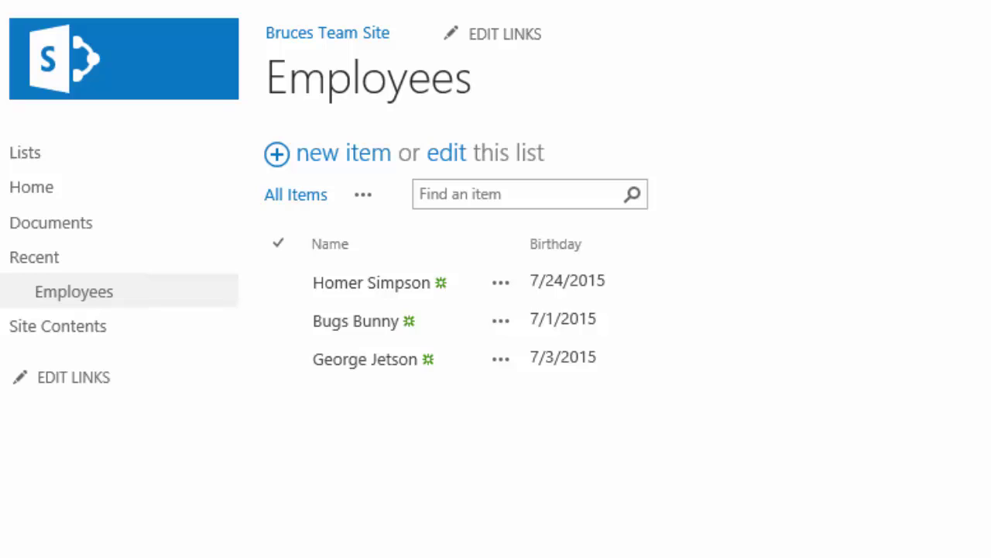
{"action": "mouse_move", "coordinate": [289, 257]}
{"action": "left_mouse_down"}
{"action": "mouse_move", "coordinate": [324, 267]}
{"action": "mouse_move", "coordinate": [465, 408]}
{"action": "left_mouse_up"}
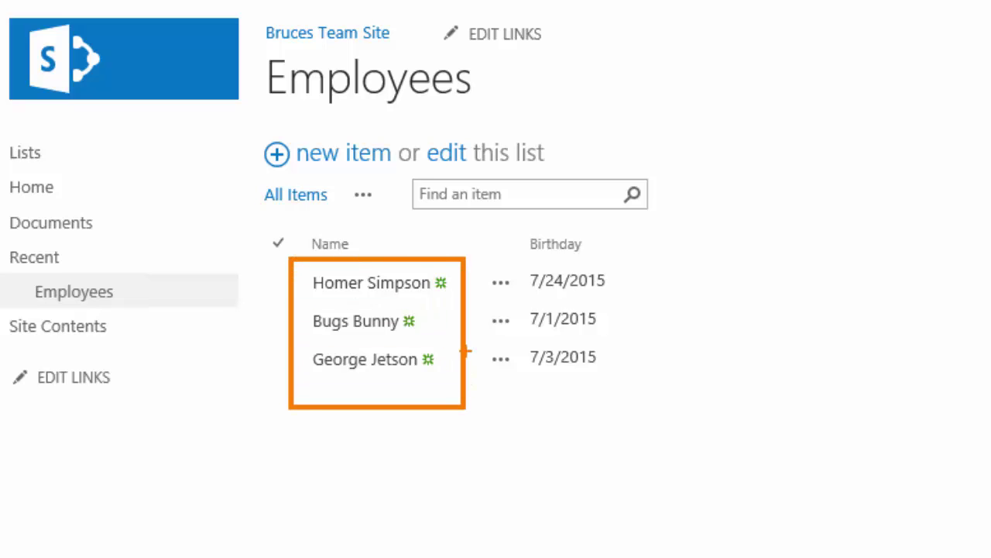
{"action": "mouse_move", "coordinate": [481, 250]}
{"action": "left_mouse_down"}
{"action": "mouse_move", "coordinate": [633, 365]}
{"action": "mouse_move", "coordinate": [640, 397]}
{"action": "left_mouse_up"}
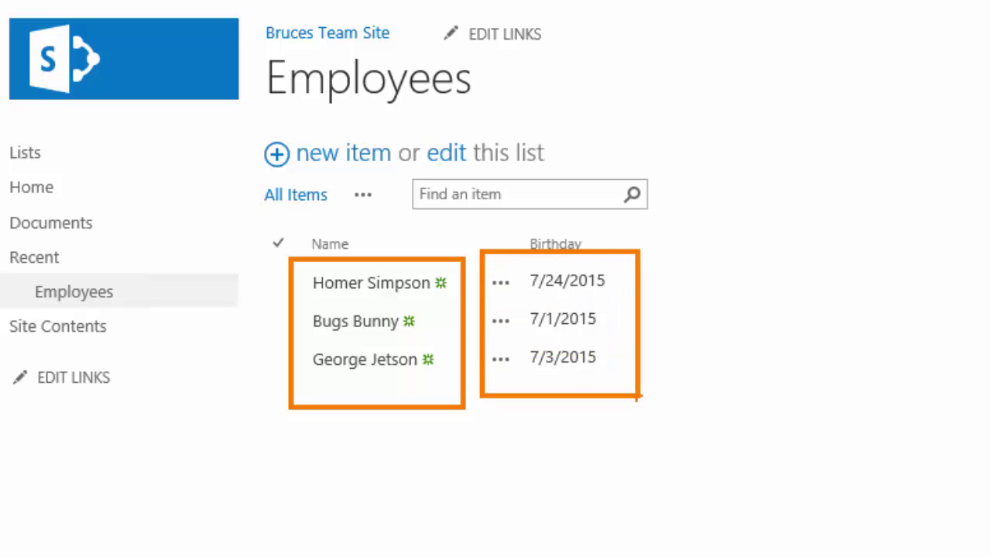
{"action": "left_click_drag", "start_coordinate": [552, 413], "coordinate": [621, 556]}
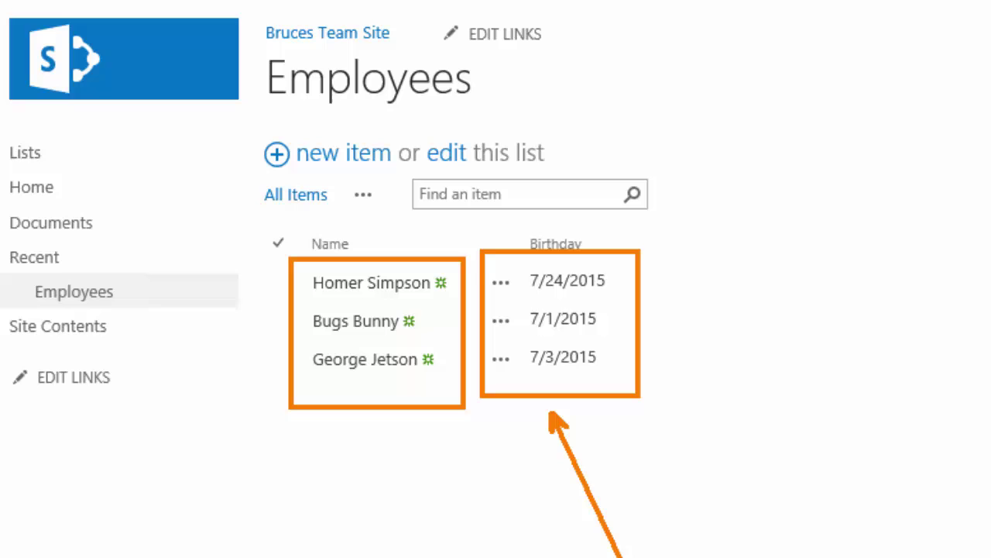
{"action": "key", "text": "Escape"}
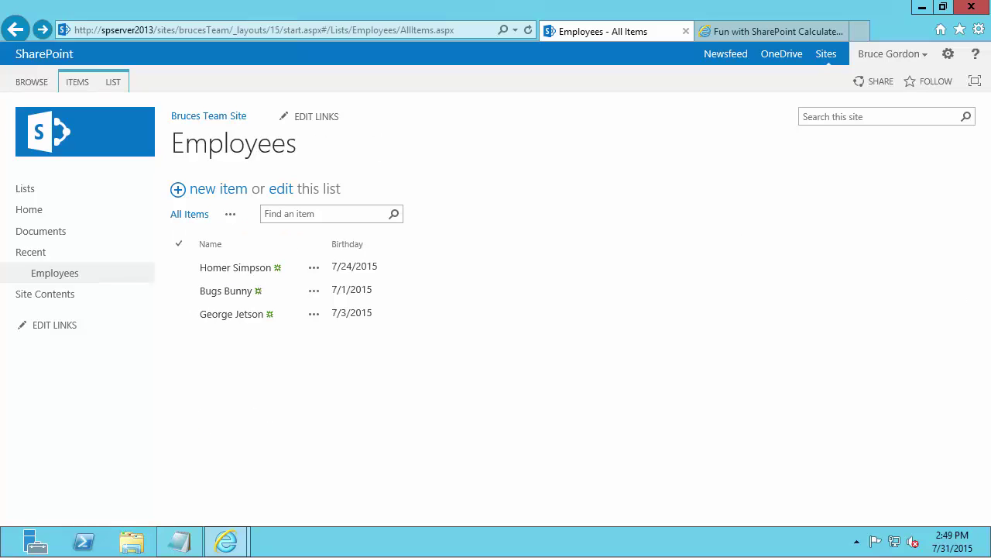
Step: Start a new column named Birthday Day in the Employees list and make it a calculated column
{"action": "left_click", "coordinate": [113, 82]}
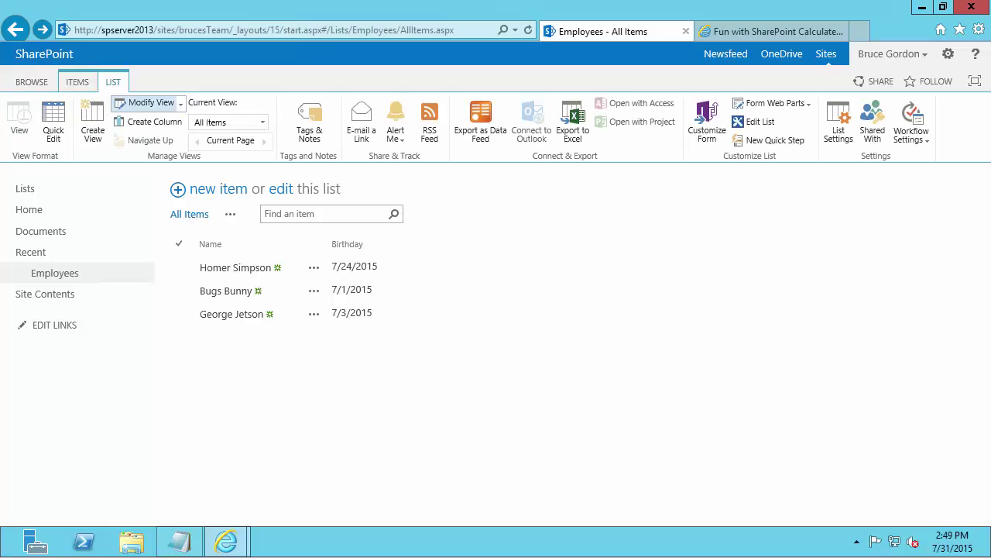
{"action": "left_click", "coordinate": [151, 121]}
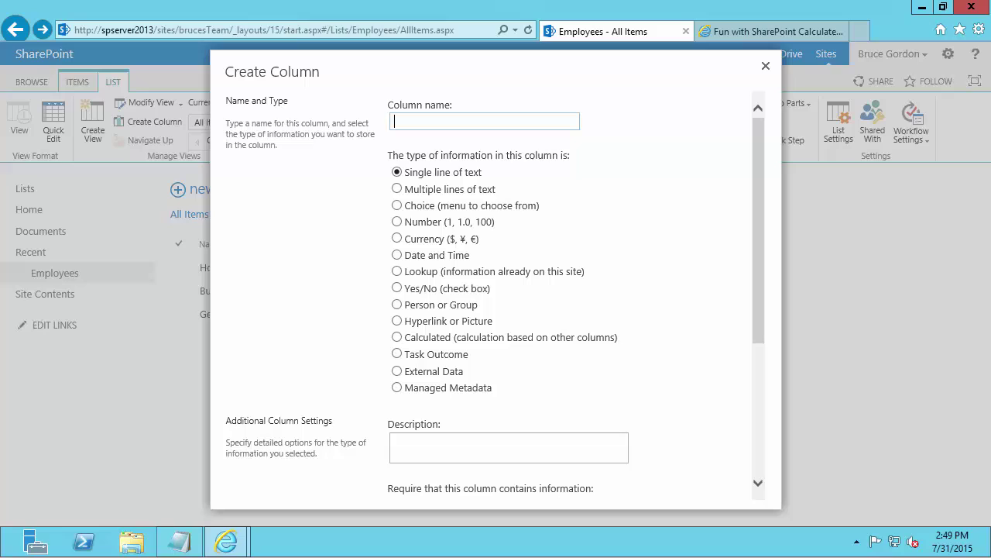
{"action": "type", "text": "Birthday Day"}
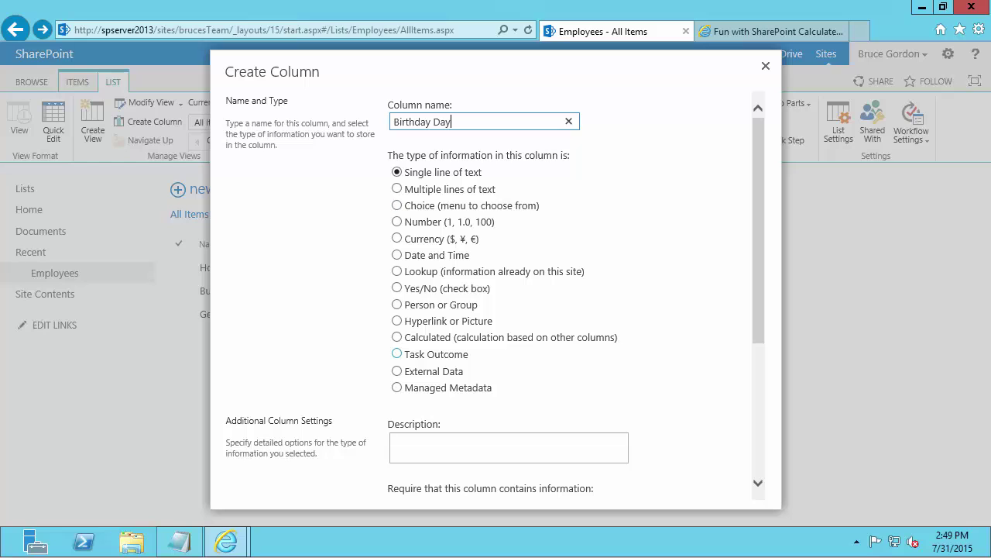
{"action": "left_click", "coordinate": [397, 337]}
{"action": "scroll", "coordinate": [496, 310], "scroll_direction": "down", "scroll_amount": 3}
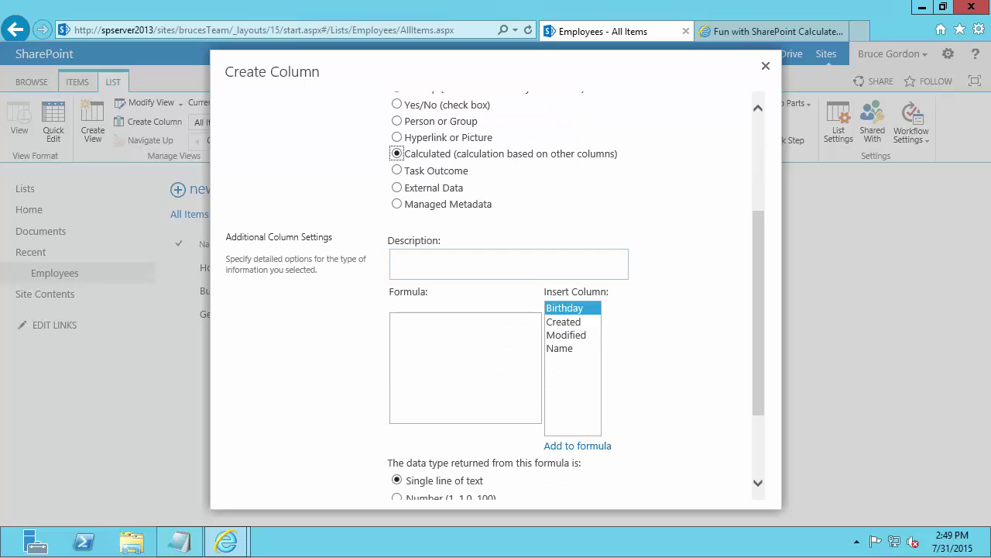
Step: Enter =DAY([Birthday]) as the Birthday Day formula, create the column and check its values in the list
{"action": "left_click", "coordinate": [465, 306]}
{"action": "type", "text": "="}
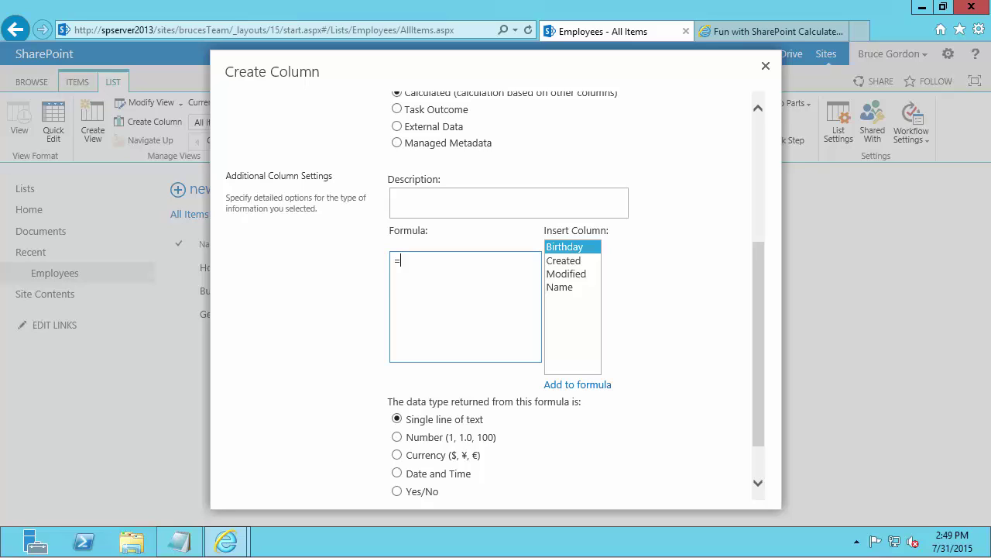
{"action": "type", "text": "DAY("}
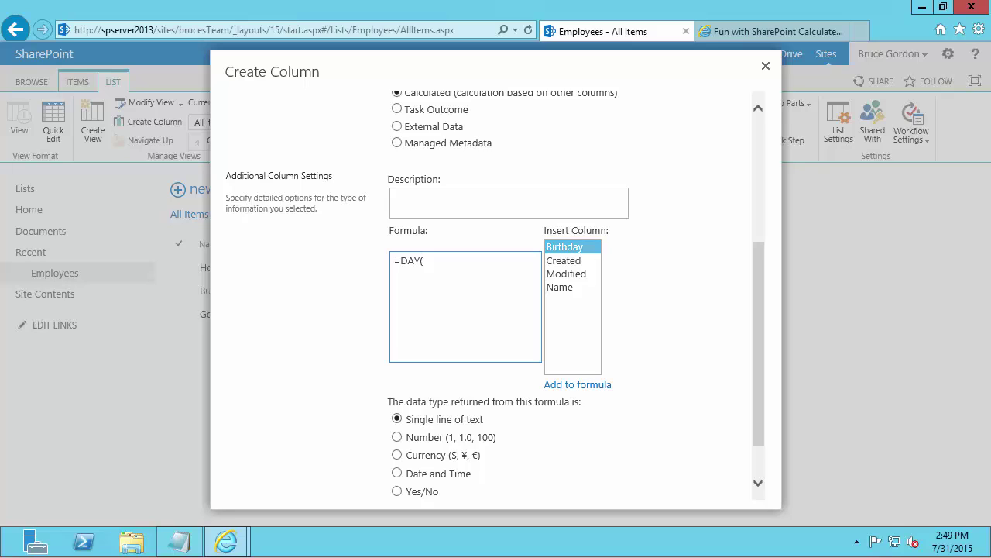
{"action": "double_click", "coordinate": [565, 246]}
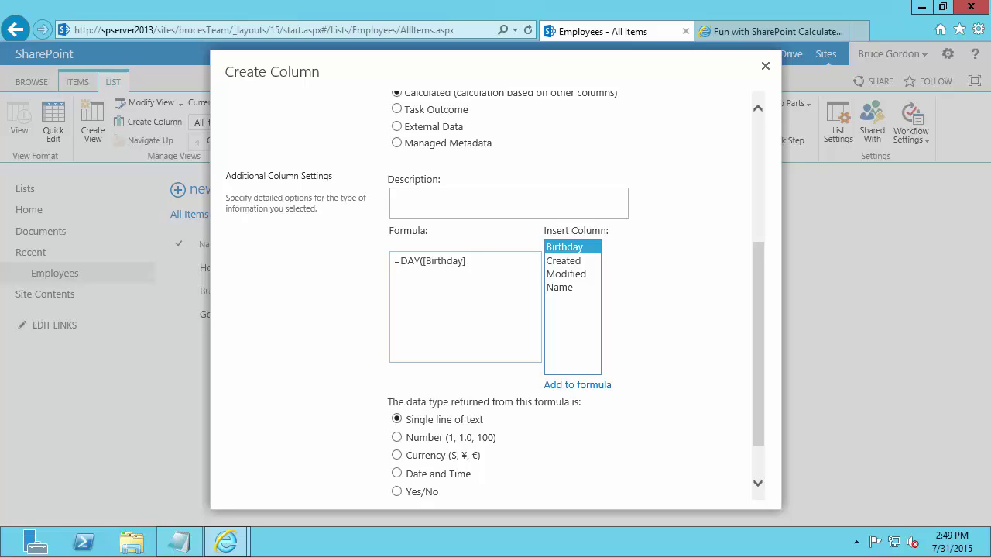
{"action": "left_click", "coordinate": [476, 261]}
{"action": "type", "text": ")"}
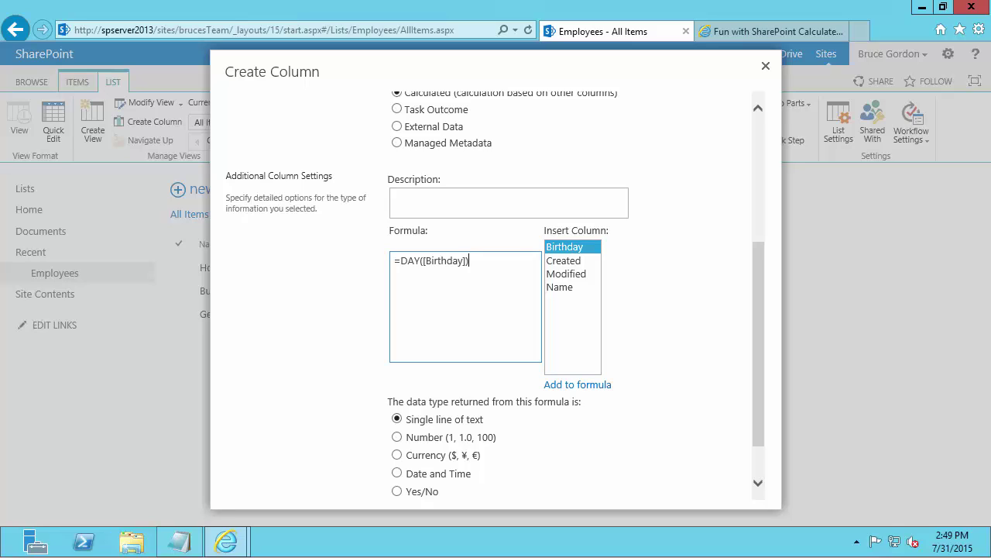
{"action": "scroll", "coordinate": [496, 294], "scroll_direction": "down", "scroll_amount": 1}
{"action": "left_click", "coordinate": [656, 487]}
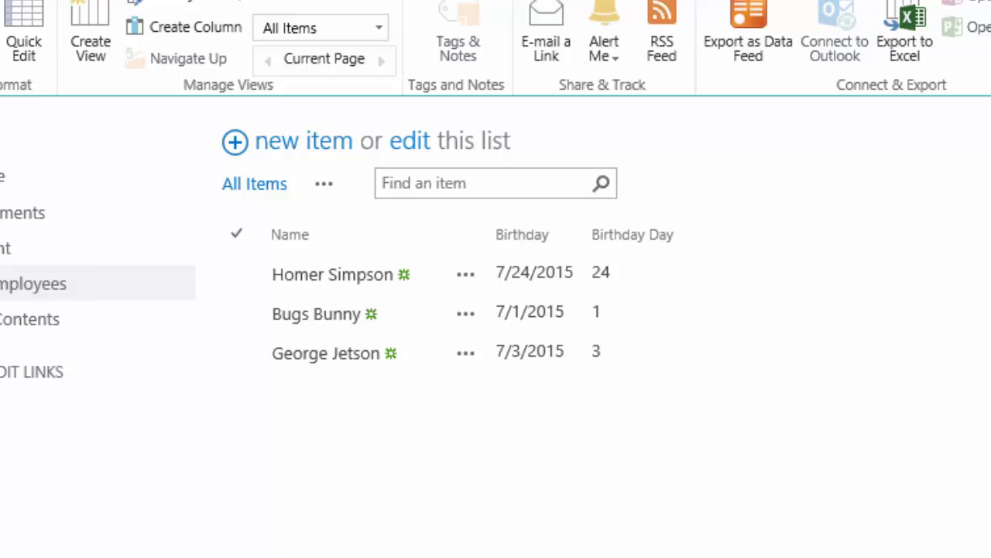
{"action": "mouse_move", "coordinate": [573, 206]}
{"action": "left_mouse_down"}
{"action": "mouse_move", "coordinate": [647, 331]}
{"action": "mouse_move", "coordinate": [696, 380]}
{"action": "left_mouse_up"}
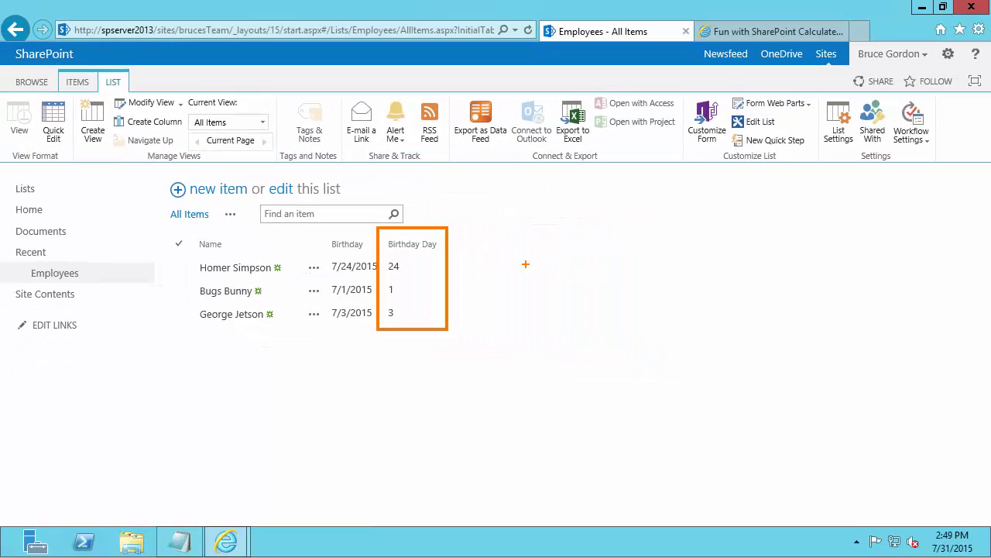
{"action": "key", "text": "Escape"}
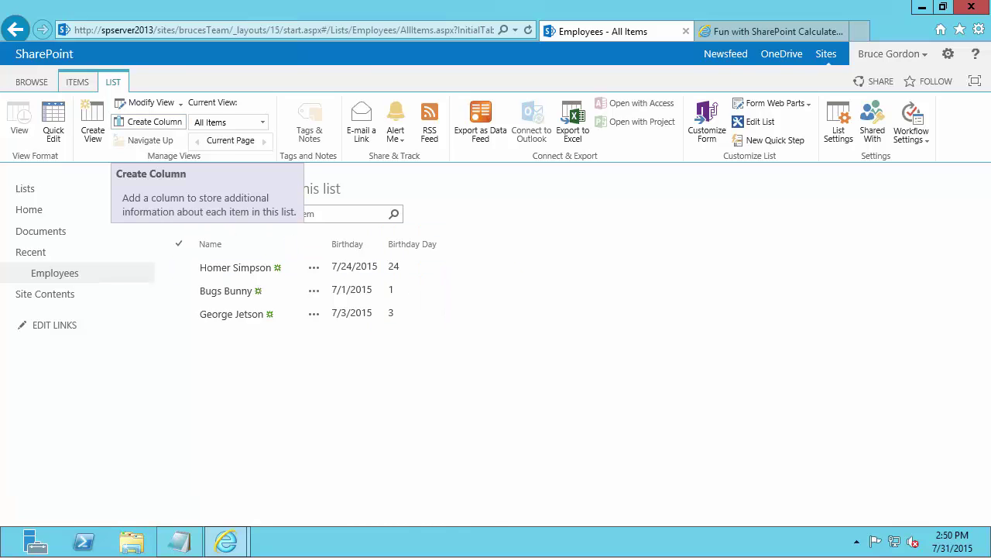
Step: Start another column named Birthday Suffix in the Employees list and make it a calculated column
{"action": "left_click", "coordinate": [149, 121]}
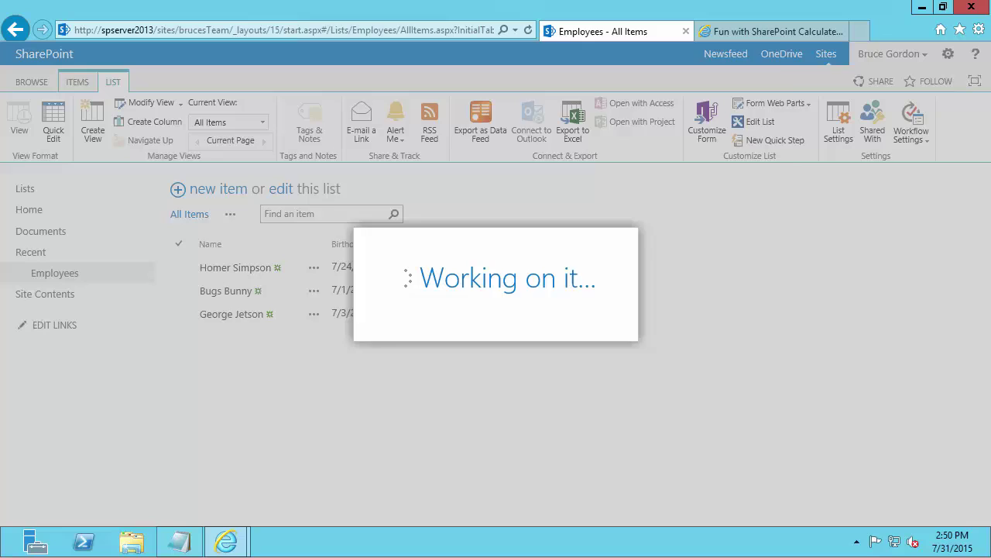
{"action": "type", "text": "B"}
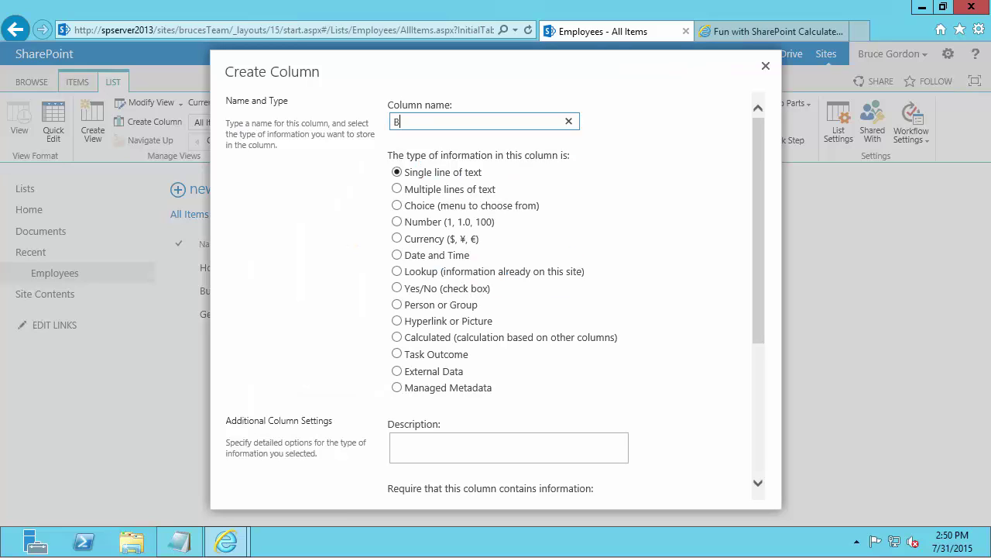
{"action": "type", "text": "irthday Suffix"}
{"action": "left_click", "coordinate": [397, 337]}
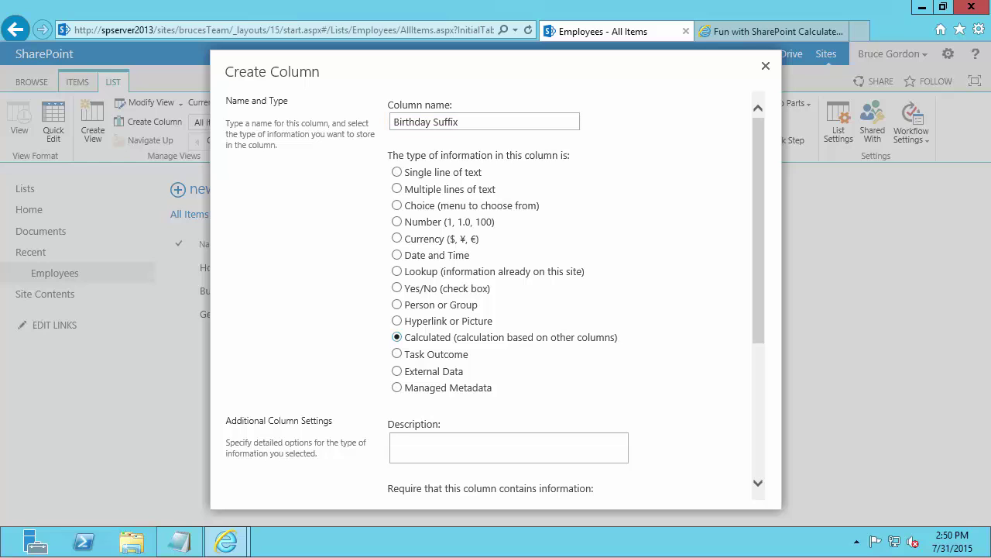
{"action": "scroll", "coordinate": [496, 302], "scroll_direction": "down", "scroll_amount": 3}
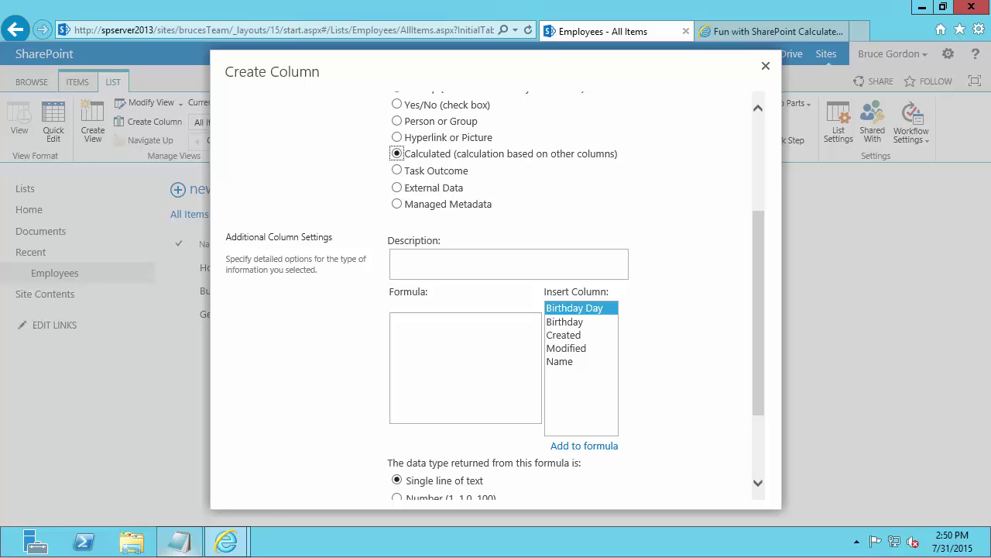
Step: Switch to Notepad and examine the nested IF formula, from the 11, 12 and 13 exceptions to the st, nd, rd and th cases
{"action": "mouse_move", "coordinate": [179, 541]}
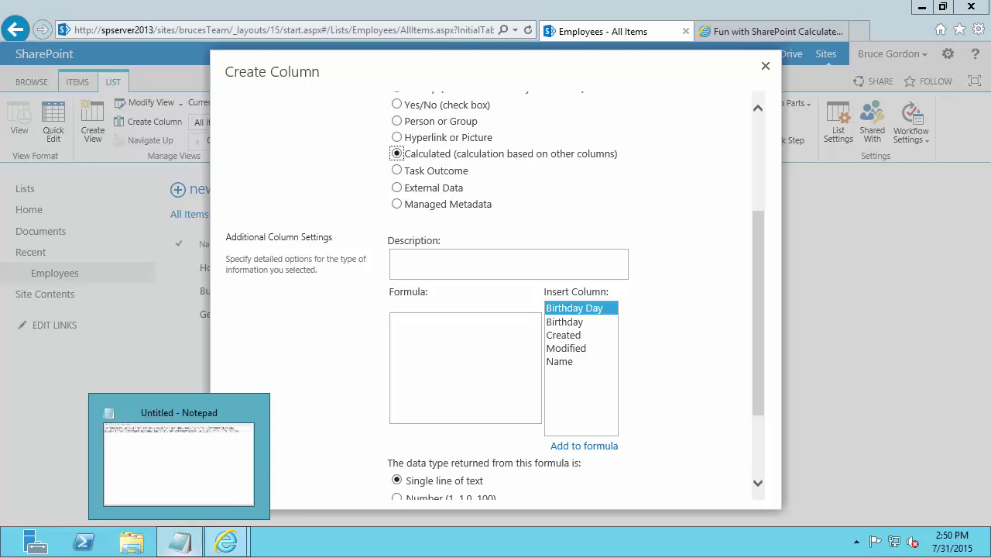
{"action": "left_click", "coordinate": [179, 542]}
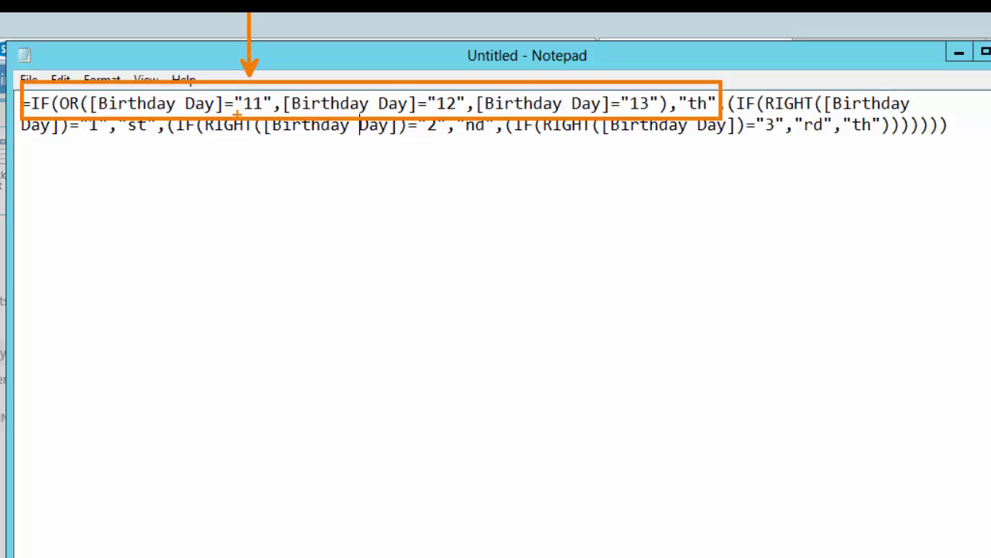
{"action": "left_click_drag", "start_coordinate": [237, 113], "coordinate": [262, 114]}
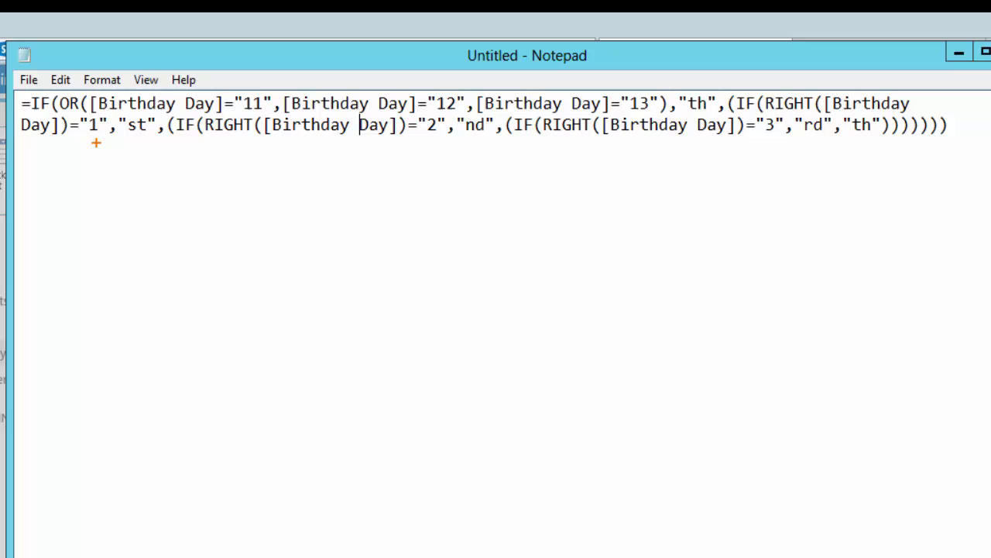
{"action": "left_click_drag", "start_coordinate": [96, 143], "coordinate": [106, 214]}
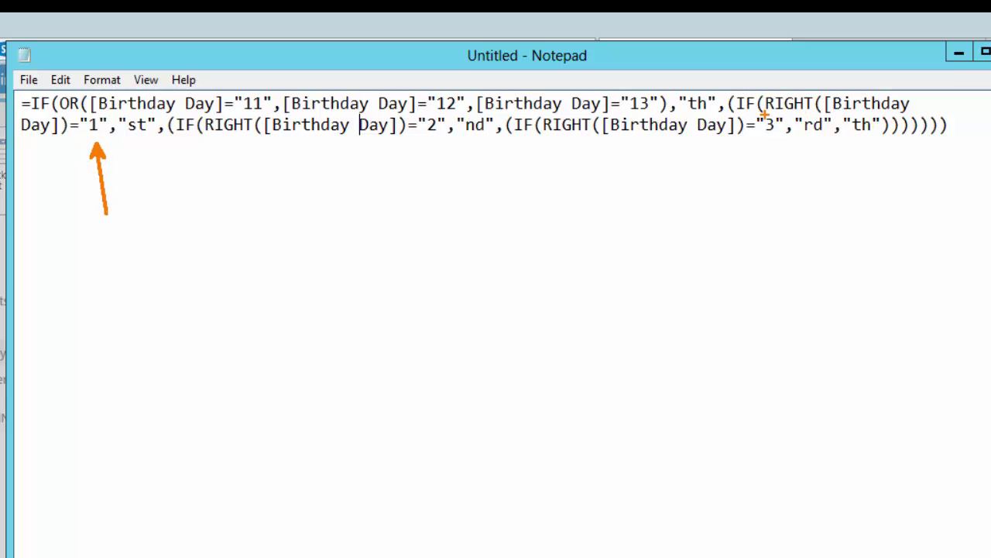
{"action": "left_click_drag", "start_coordinate": [766, 114], "coordinate": [820, 119]}
{"action": "mouse_move", "coordinate": [88, 137]}
{"action": "left_mouse_down"}
{"action": "mouse_move", "coordinate": [148, 136]}
{"action": "mouse_move", "coordinate": [147, 156]}
{"action": "mouse_move", "coordinate": [197, 159]}
{"action": "mouse_move", "coordinate": [225, 136]}
{"action": "left_mouse_up"}
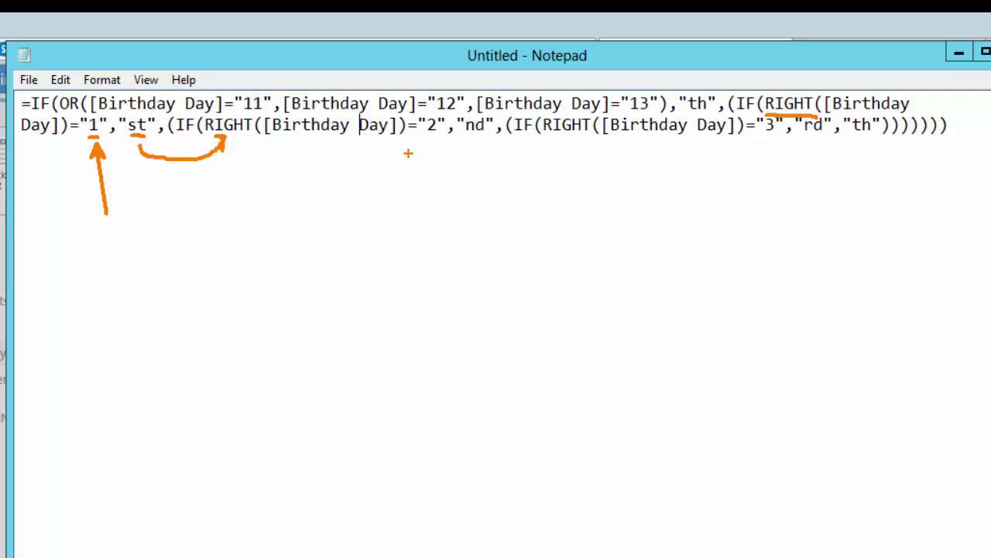
{"action": "left_click_drag", "start_coordinate": [422, 142], "coordinate": [491, 144]}
{"action": "left_click_drag", "start_coordinate": [759, 141], "coordinate": [777, 139]}
{"action": "left_click_drag", "start_coordinate": [850, 231], "coordinate": [821, 141]}
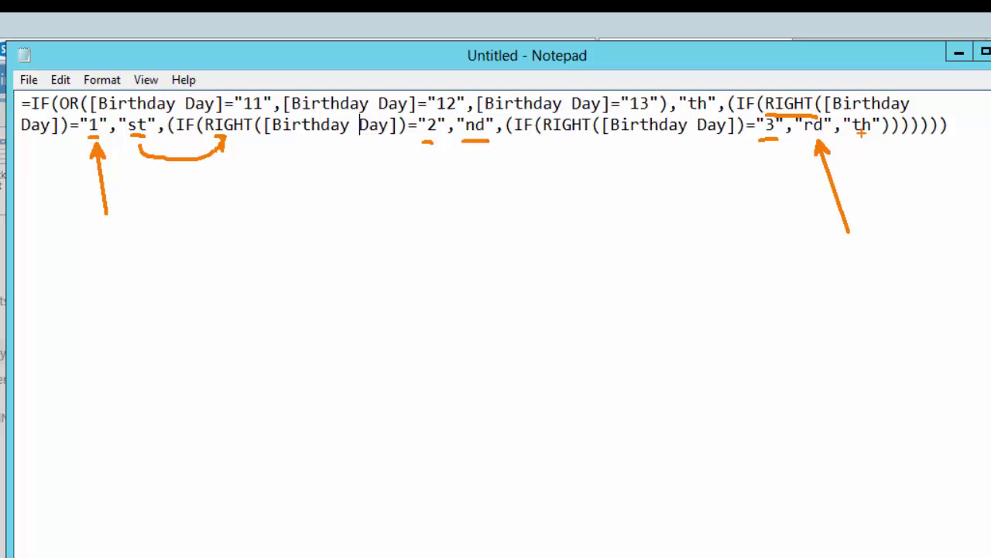
{"action": "mouse_move", "coordinate": [822, 101]}
{"action": "left_mouse_down"}
{"action": "mouse_move", "coordinate": [872, 141]}
{"action": "mouse_move", "coordinate": [904, 144]}
{"action": "mouse_move", "coordinate": [903, 203]}
{"action": "left_mouse_up"}
{"action": "key", "text": "Escape"}
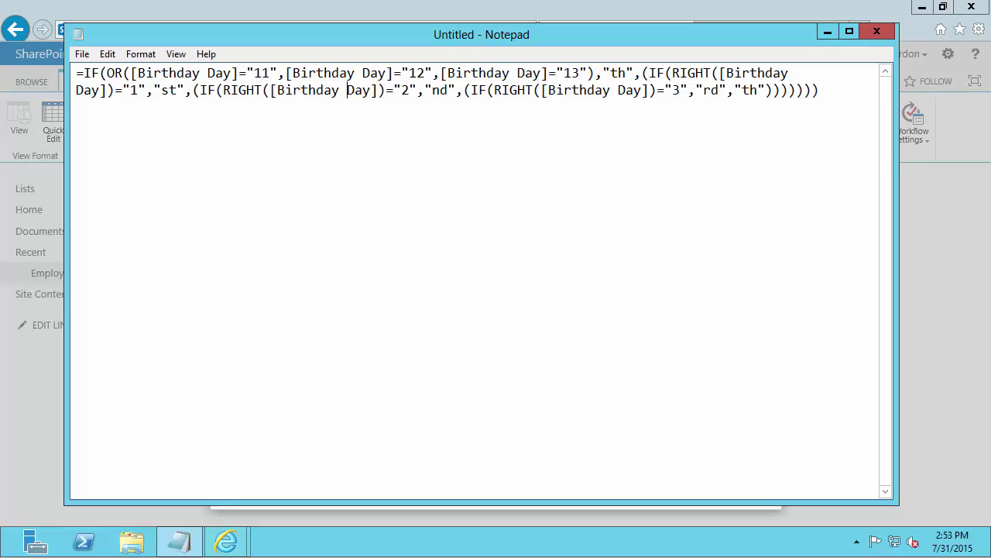
Step: Copy the entire suffix formula from Notepad into the Birthday Suffix column's formula and create the column with a single line of text result
{"action": "left_click_drag", "start_coordinate": [819, 90], "coordinate": [76, 73]}
{"action": "key", "text": "ctrl+c"}
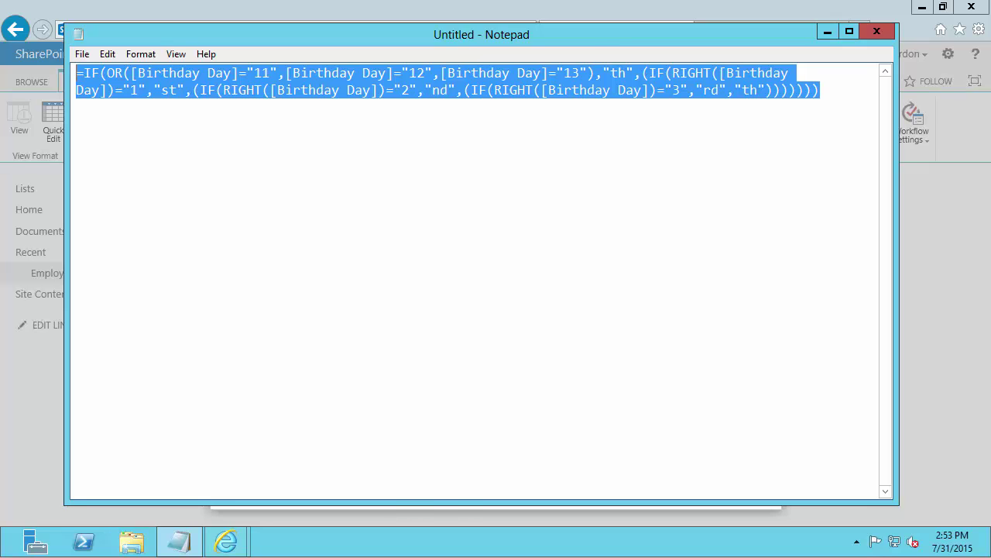
{"action": "key", "text": "alt+Tab"}
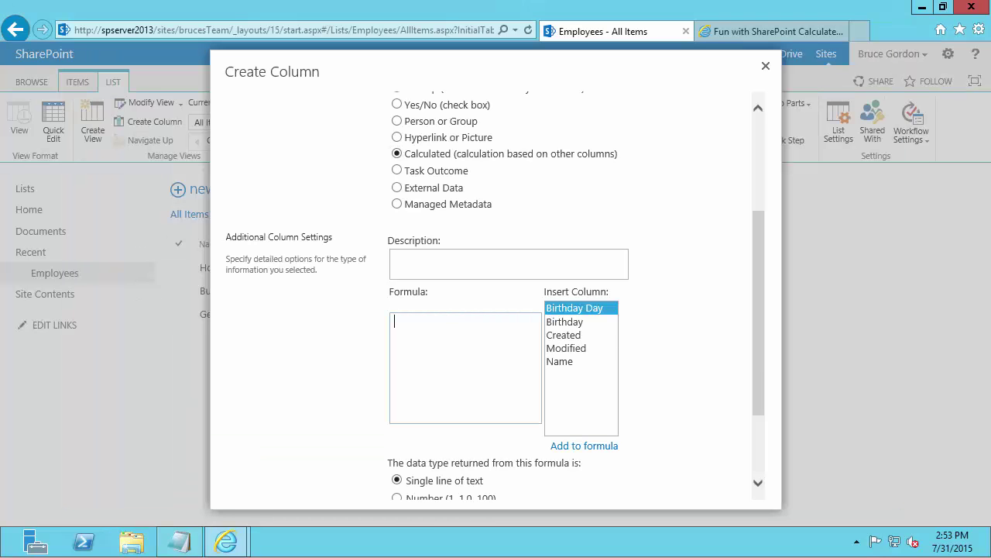
{"action": "key", "text": "ctrl+v"}
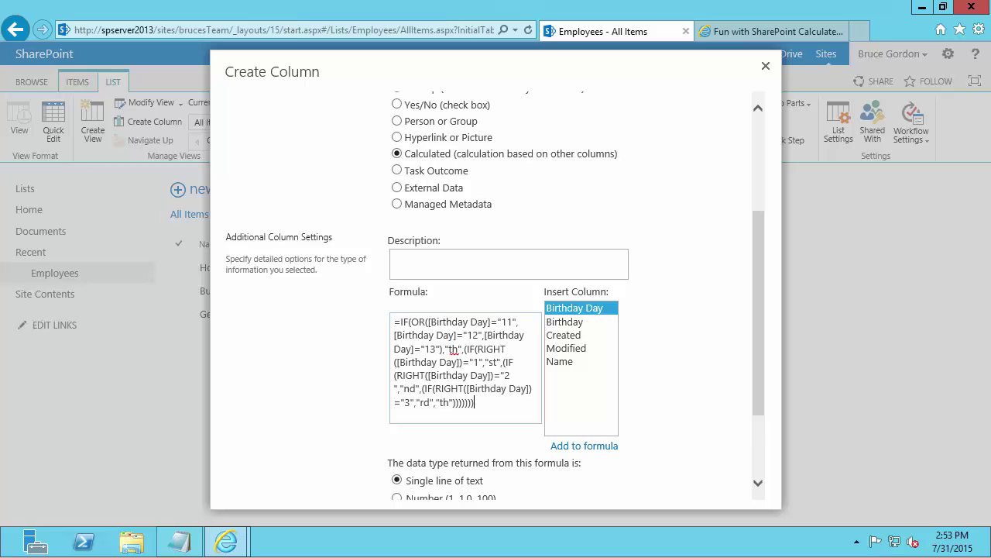
{"action": "scroll", "coordinate": [566, 348], "scroll_direction": "down", "scroll_amount": 3}
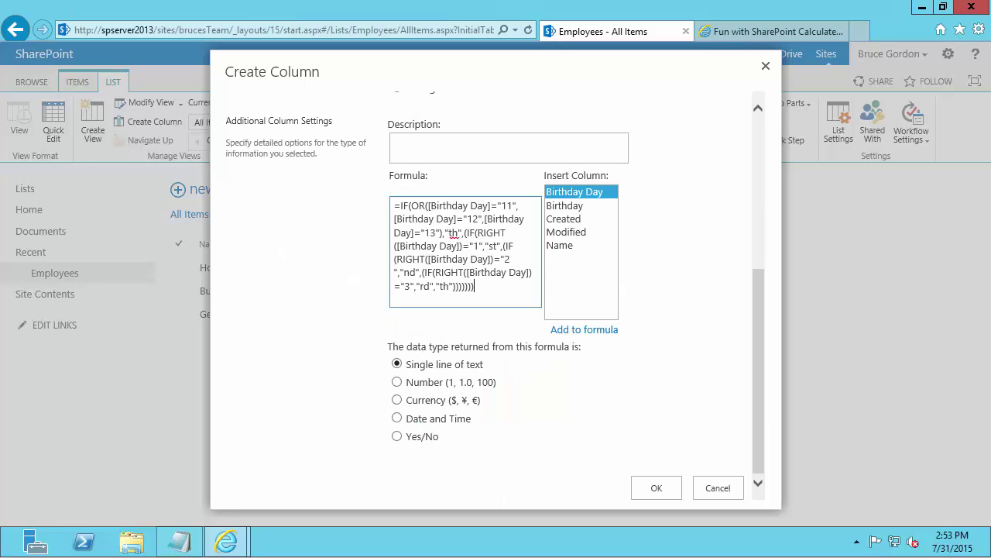
{"action": "left_click", "coordinate": [656, 488]}
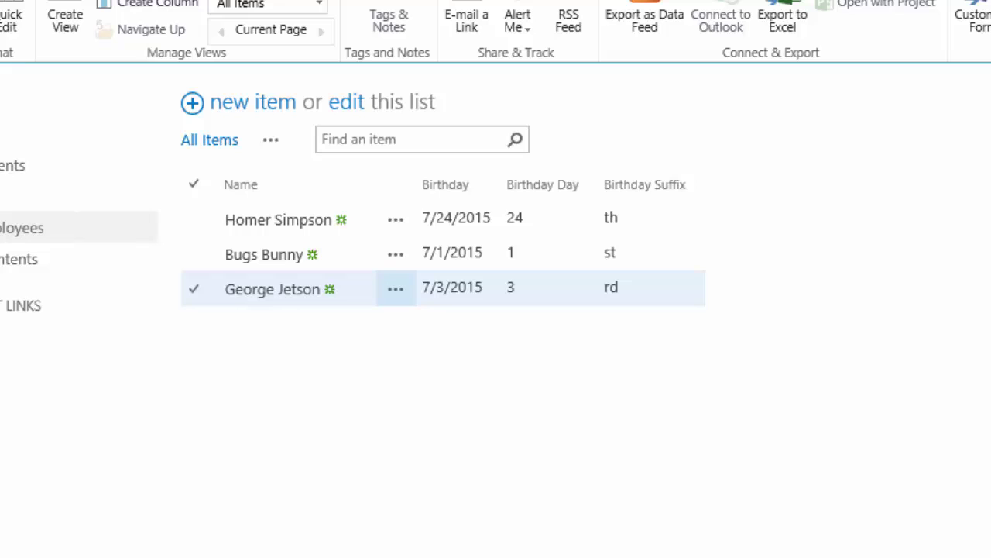
Step: Change the second listed employee's birthday to another day of the same month that takes the th suffix, and save the item
{"action": "left_click", "coordinate": [395, 254]}
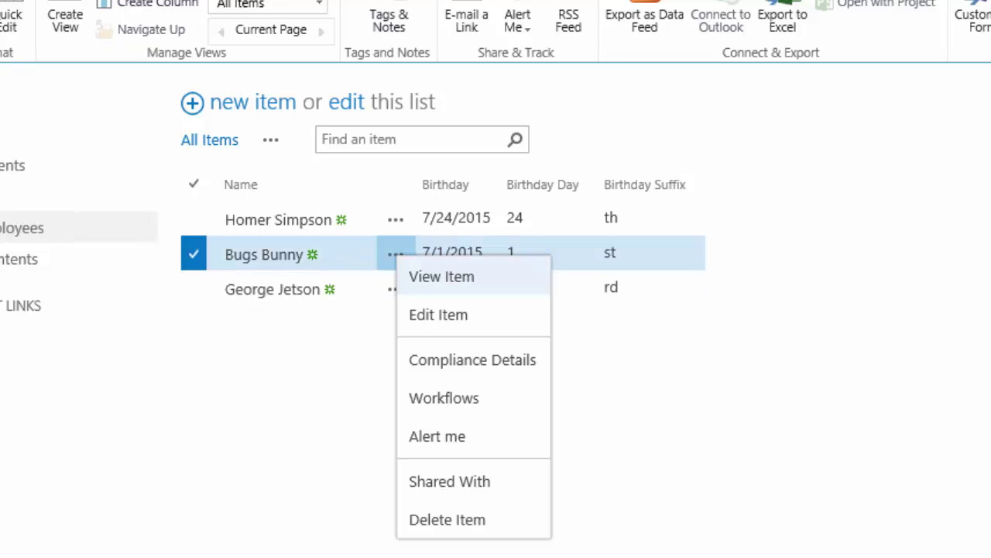
{"action": "left_click", "coordinate": [439, 315]}
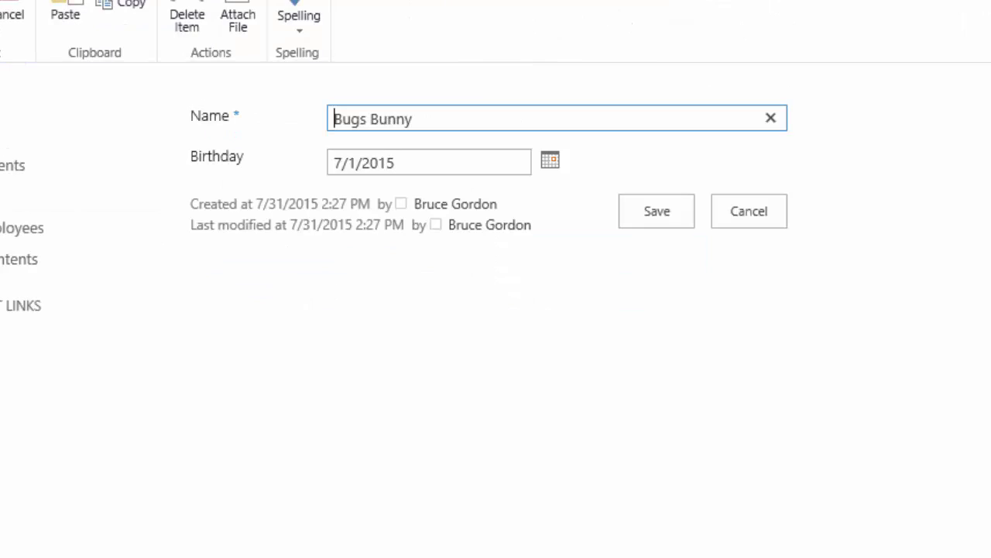
{"action": "left_click", "coordinate": [550, 160]}
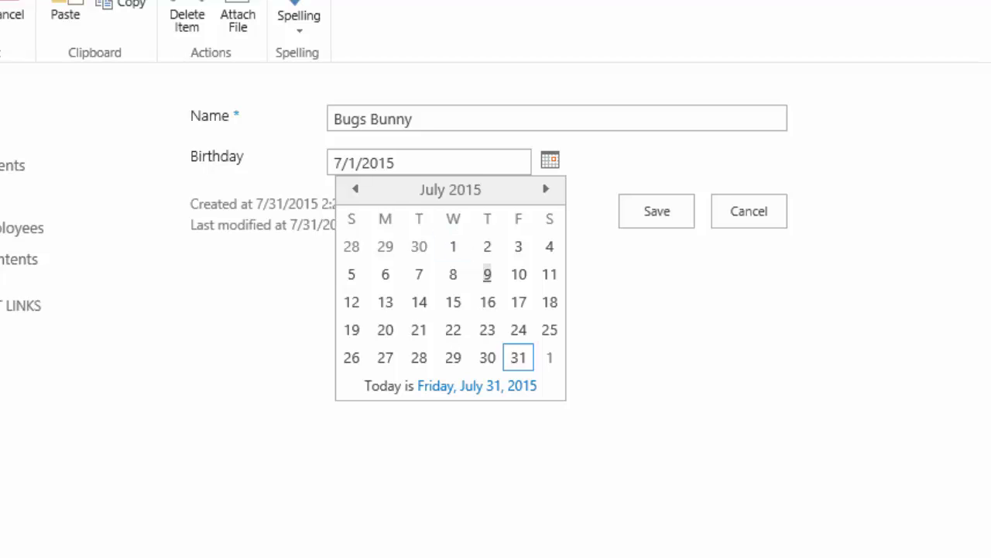
{"action": "left_click", "coordinate": [487, 274]}
{"action": "left_click", "coordinate": [657, 211]}
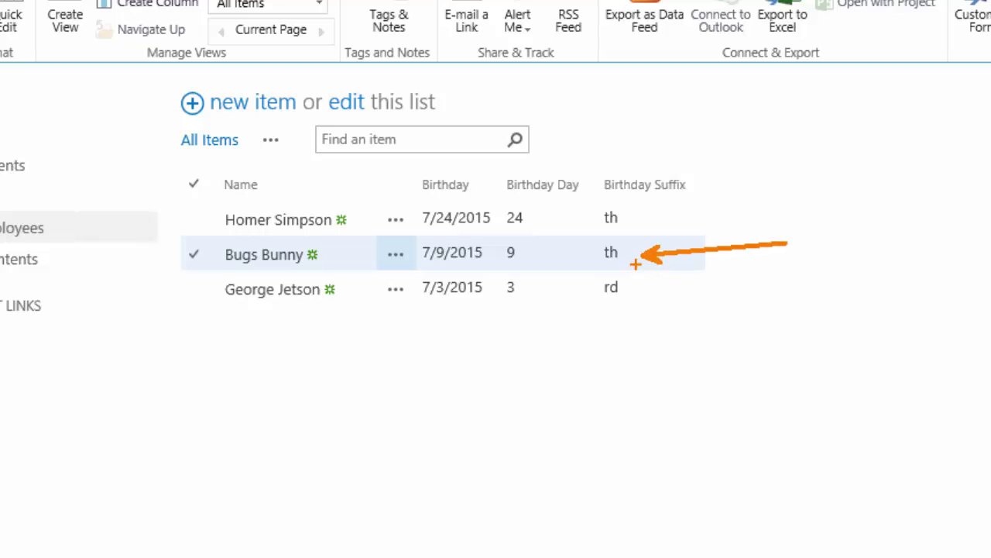
{"action": "left_click_drag", "start_coordinate": [596, 271], "coordinate": [646, 271]}
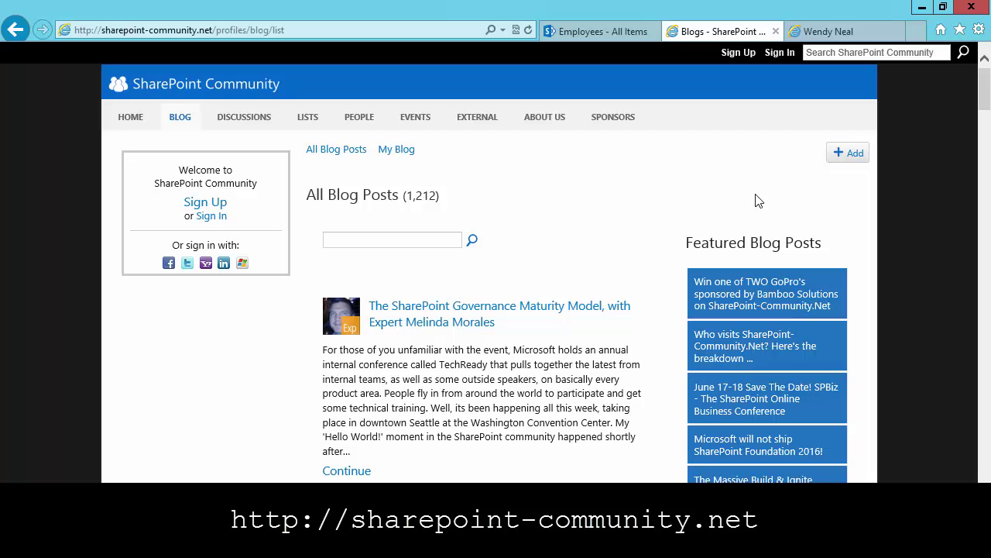
Step: Switch to the already open technology blog of the article's author
{"action": "left_click", "coordinate": [808, 35]}
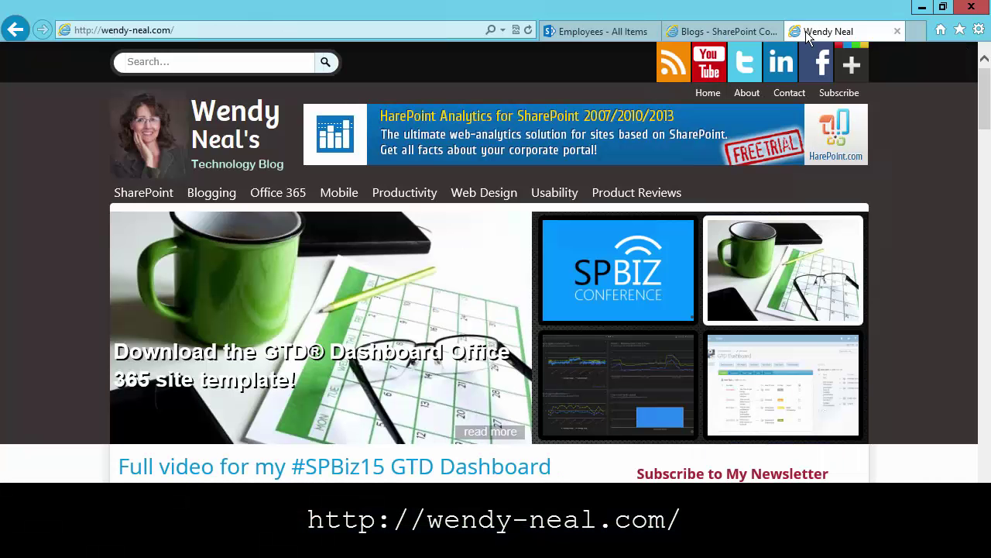